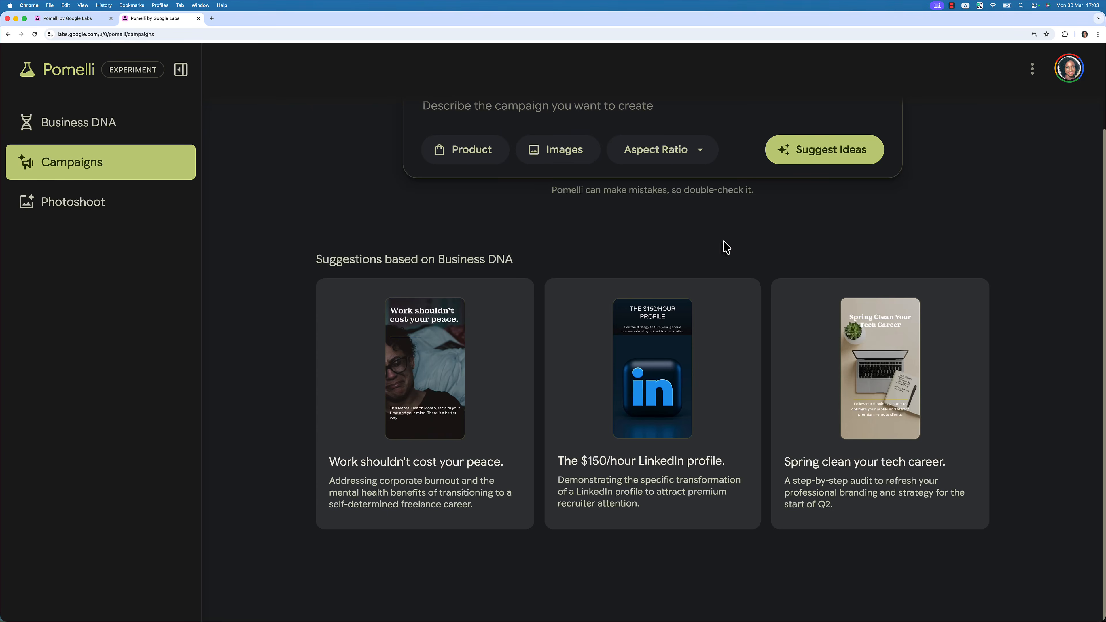
mouse_move(486, 329)
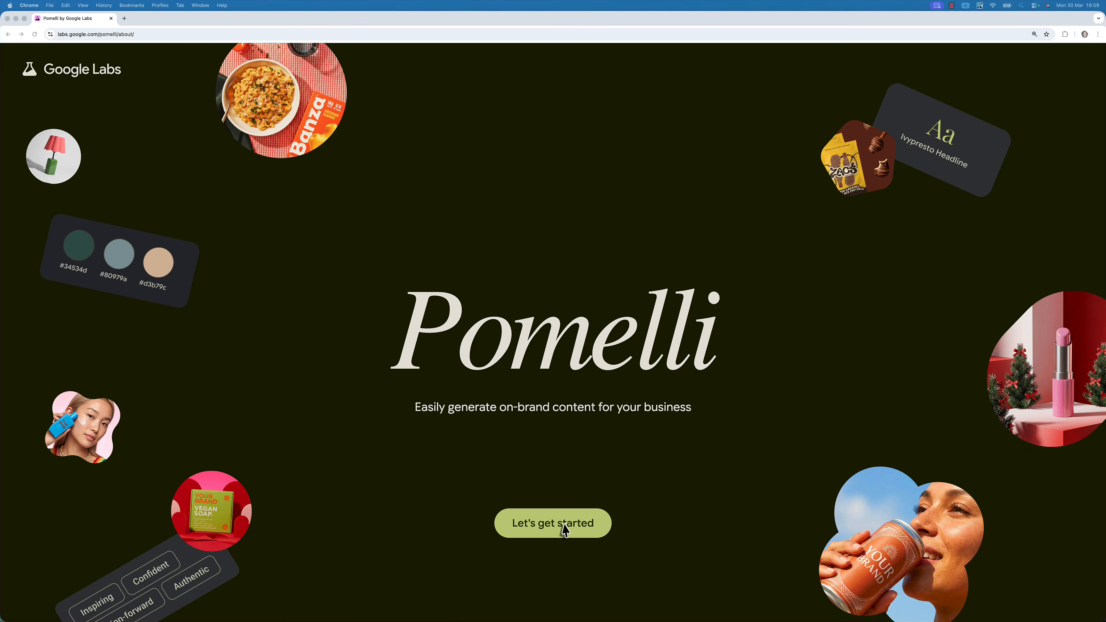
click(525, 535)
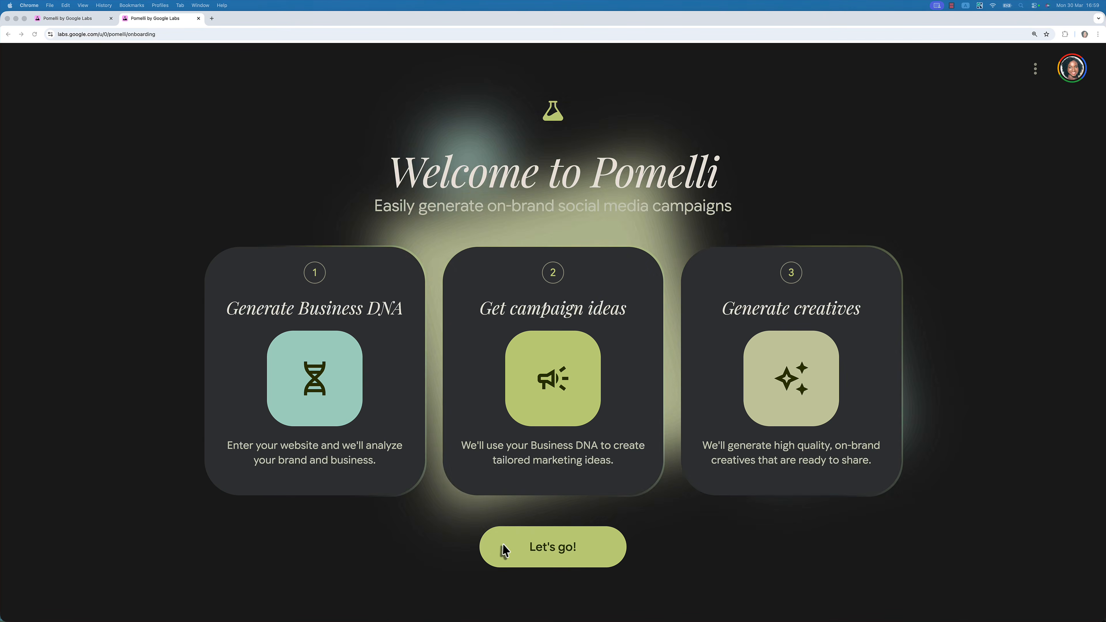
click(512, 551)
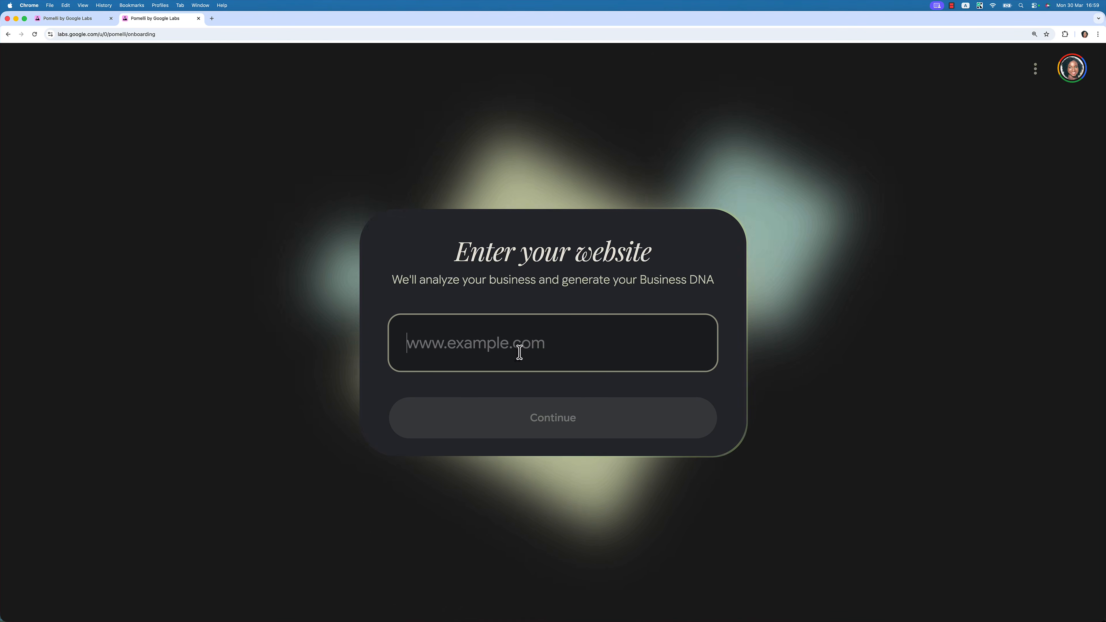
text(https://thefreelancehq.com/)
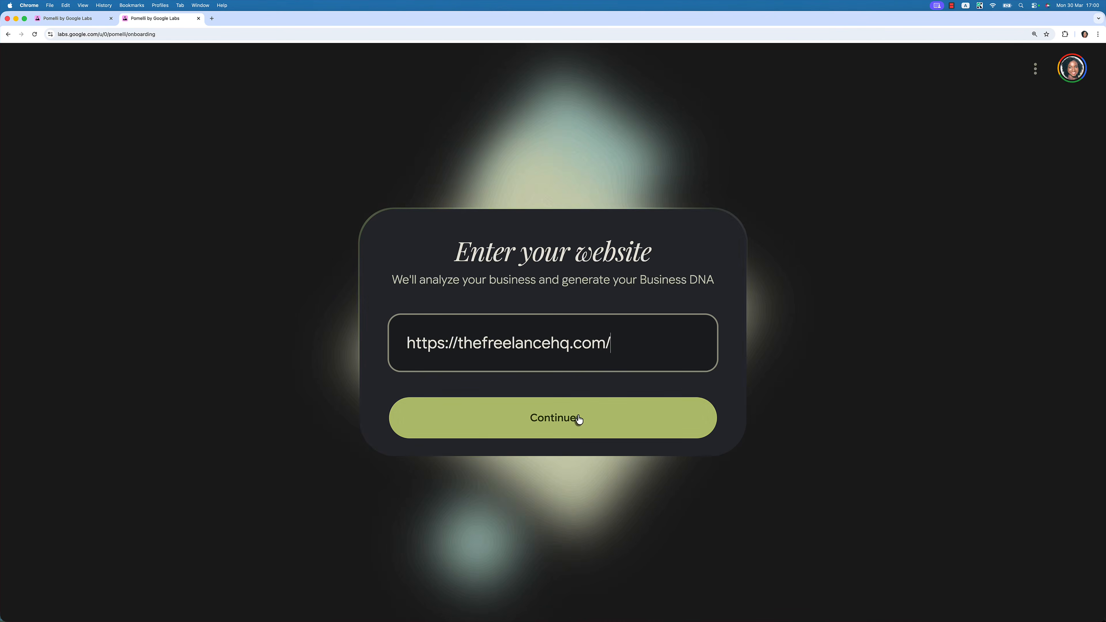
click(579, 419)
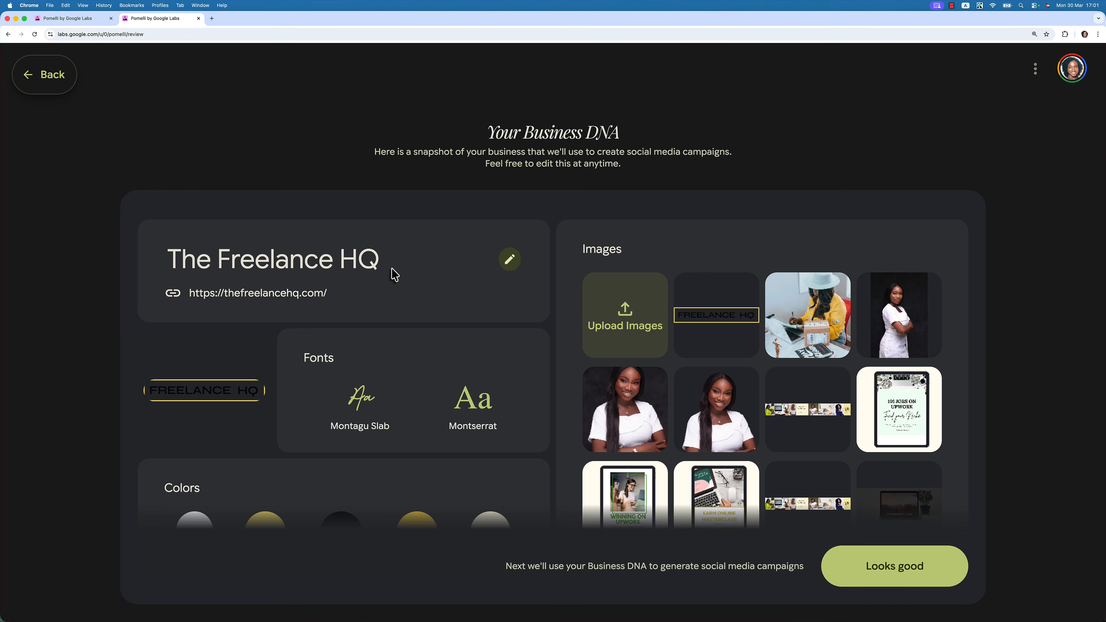
- Review the generated Business DNA, examining the fonts, colors, tagline, brand values and collected images
scroll(393, 274, down, 1)
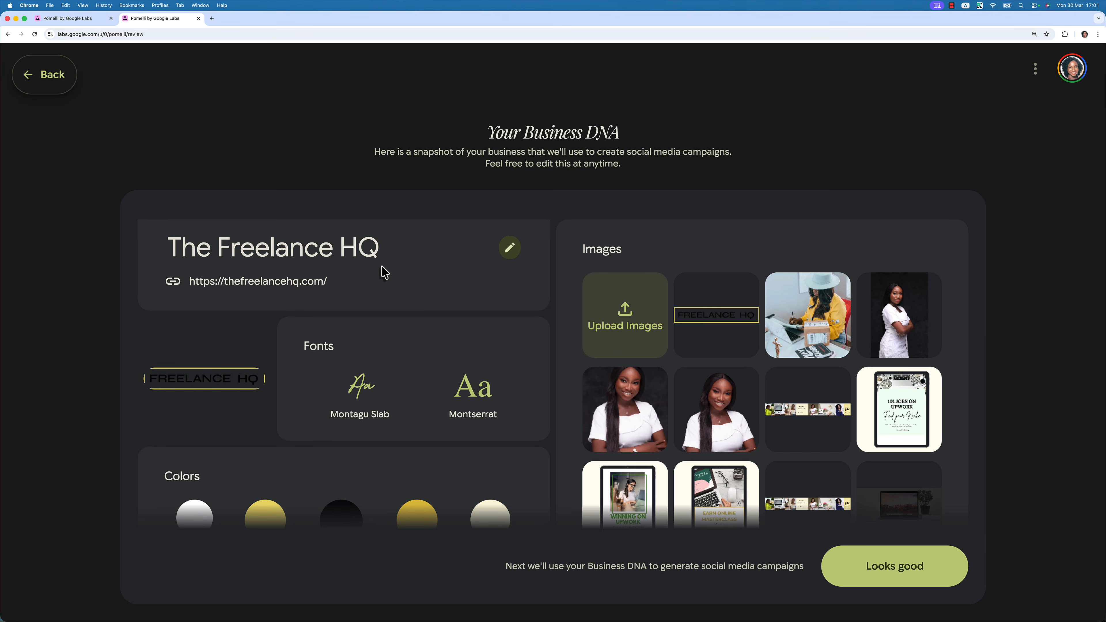
scroll(375, 287, down, 5)
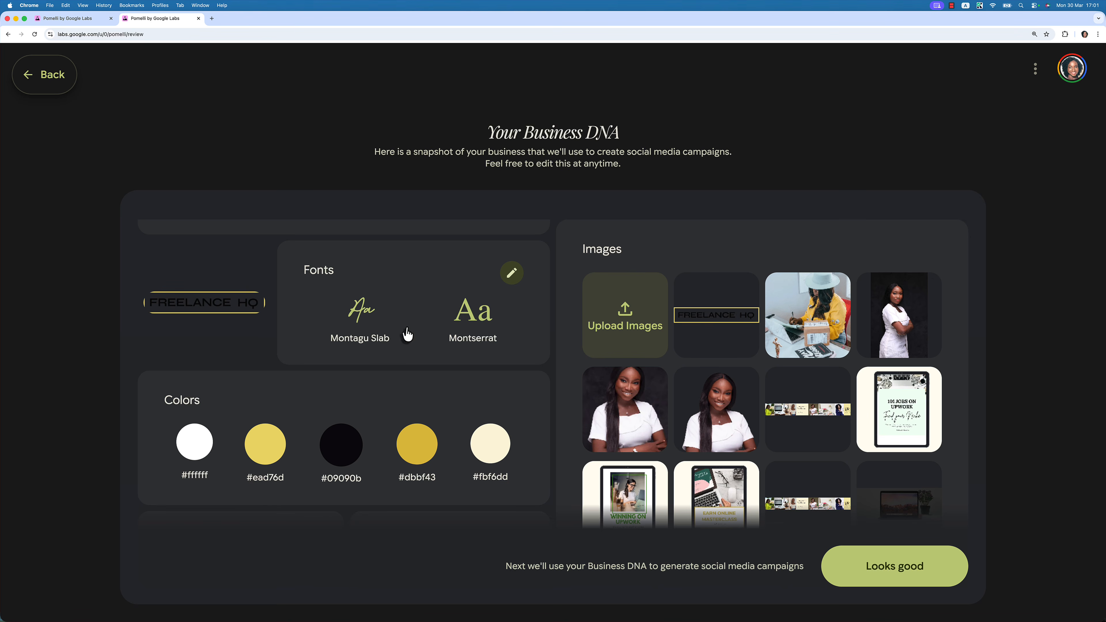
scroll(381, 460, down, 5)
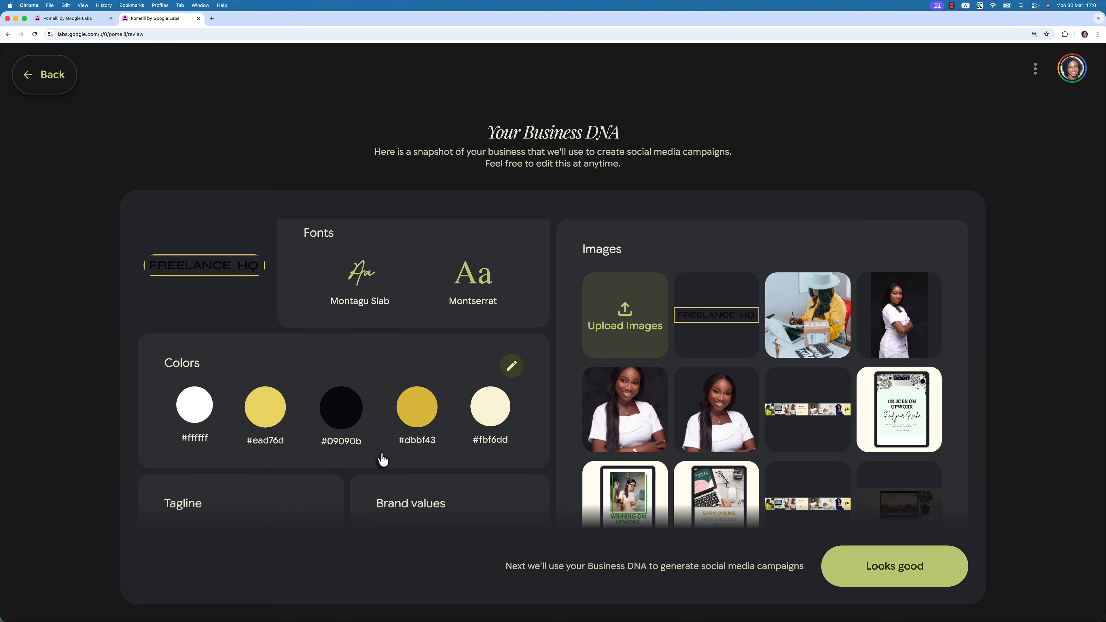
scroll(396, 418, up, 4)
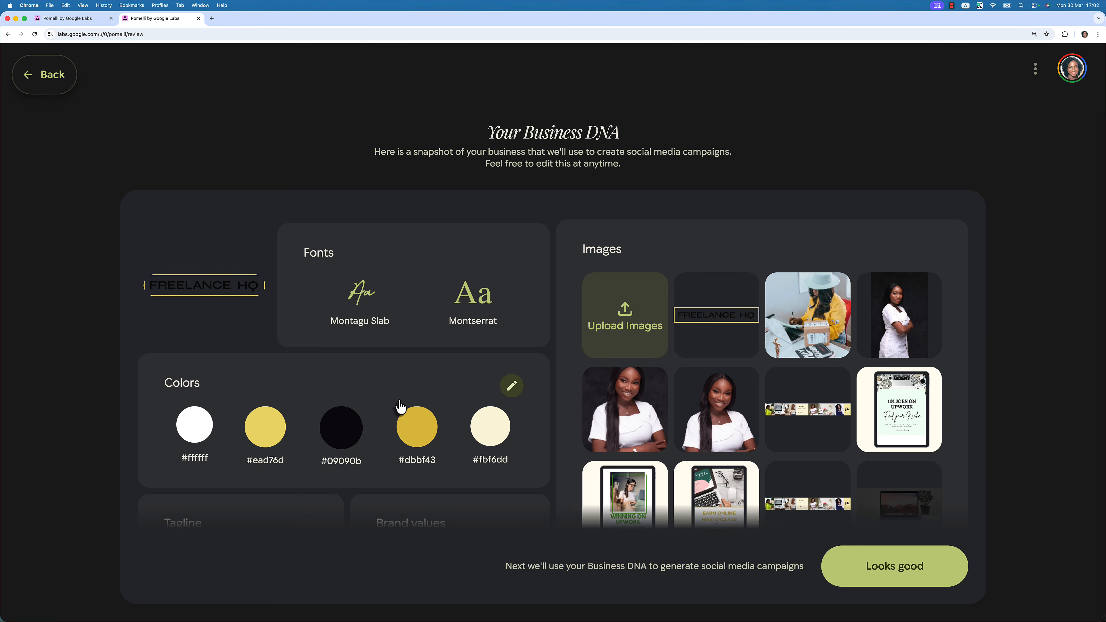
scroll(400, 406, down, 3)
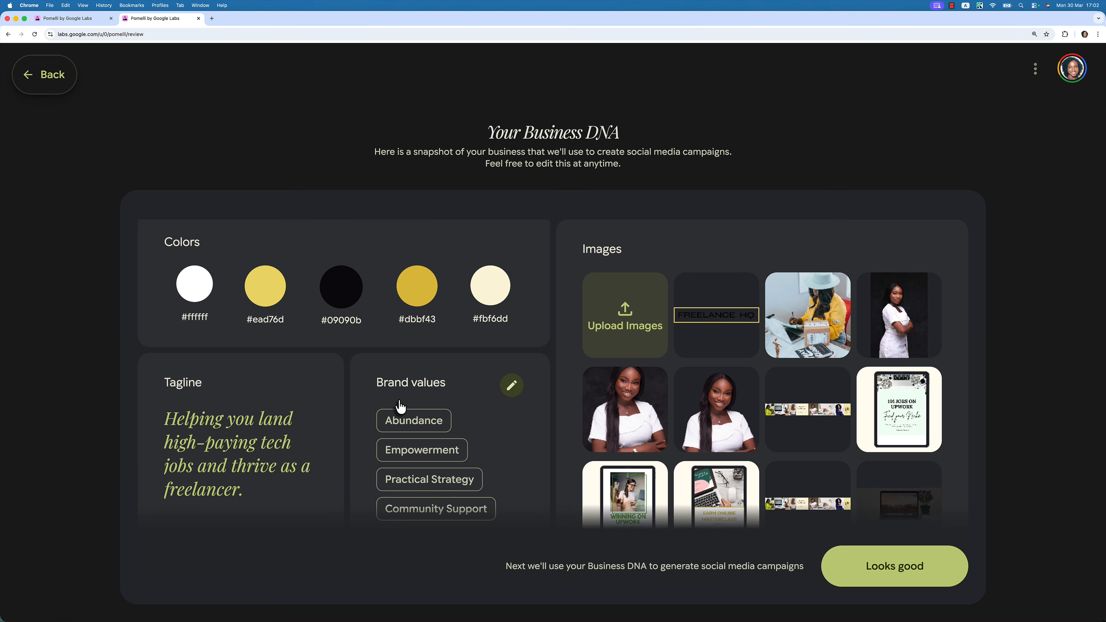
scroll(405, 445, up, 5)
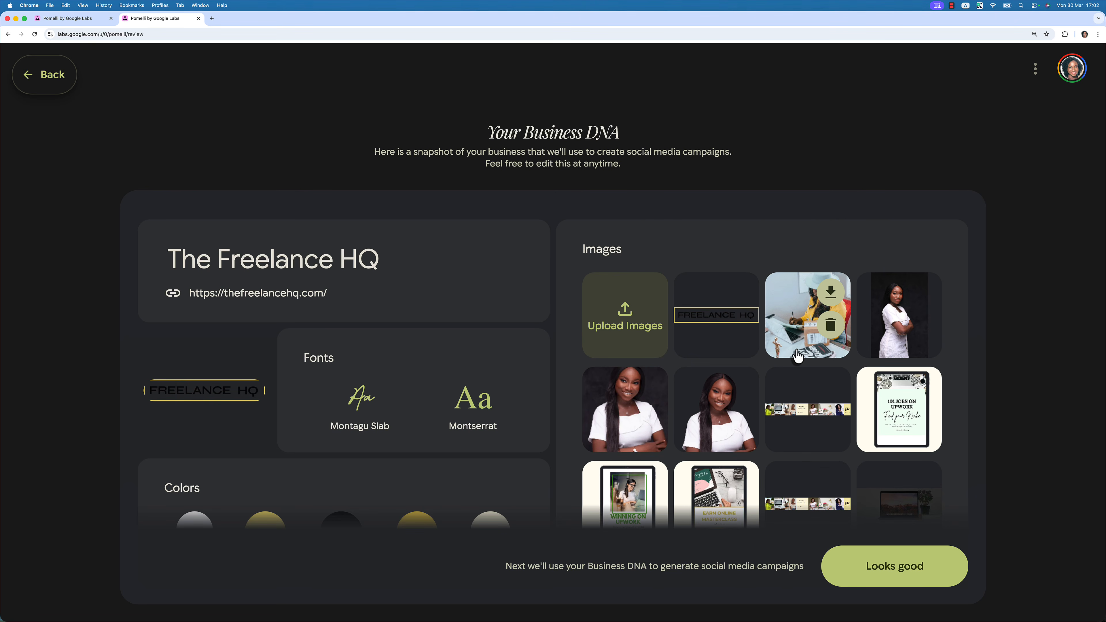
scroll(797, 355, down, 5)
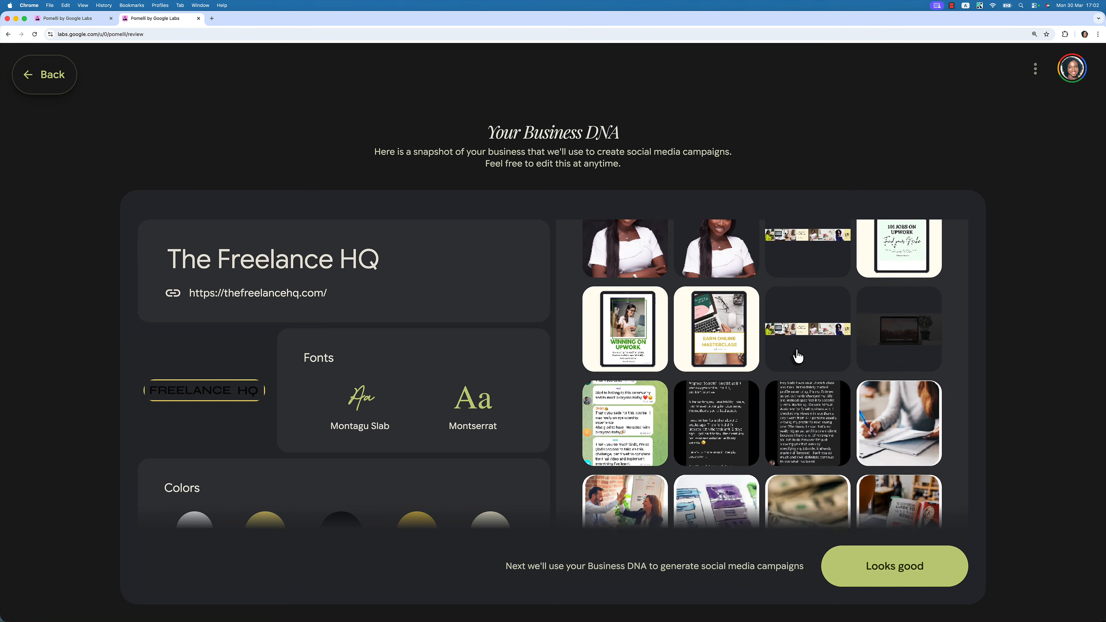
scroll(797, 355, down, 10)
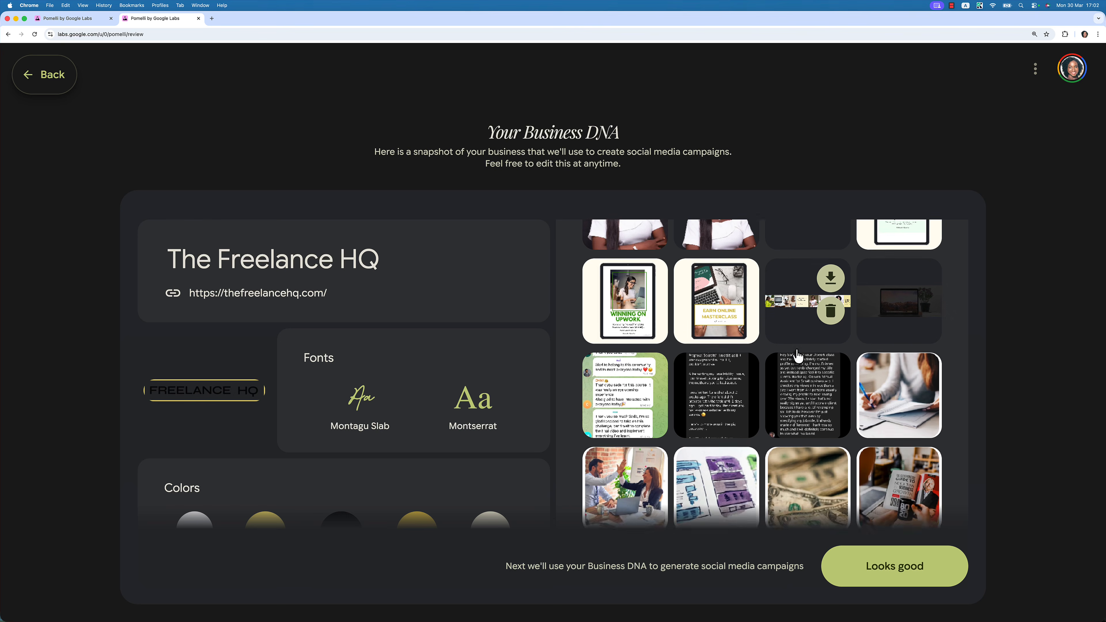
scroll(797, 357, up, 15)
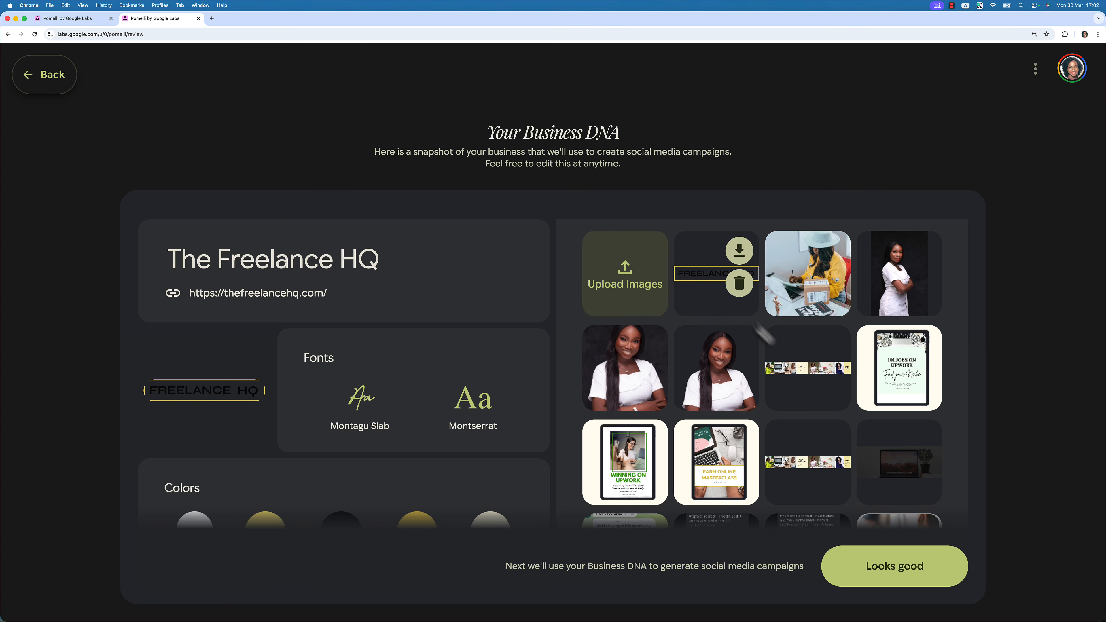
- Accept the Business DNA and open the suggested campaign "Work shouldn't cost your peace."
click(856, 566)
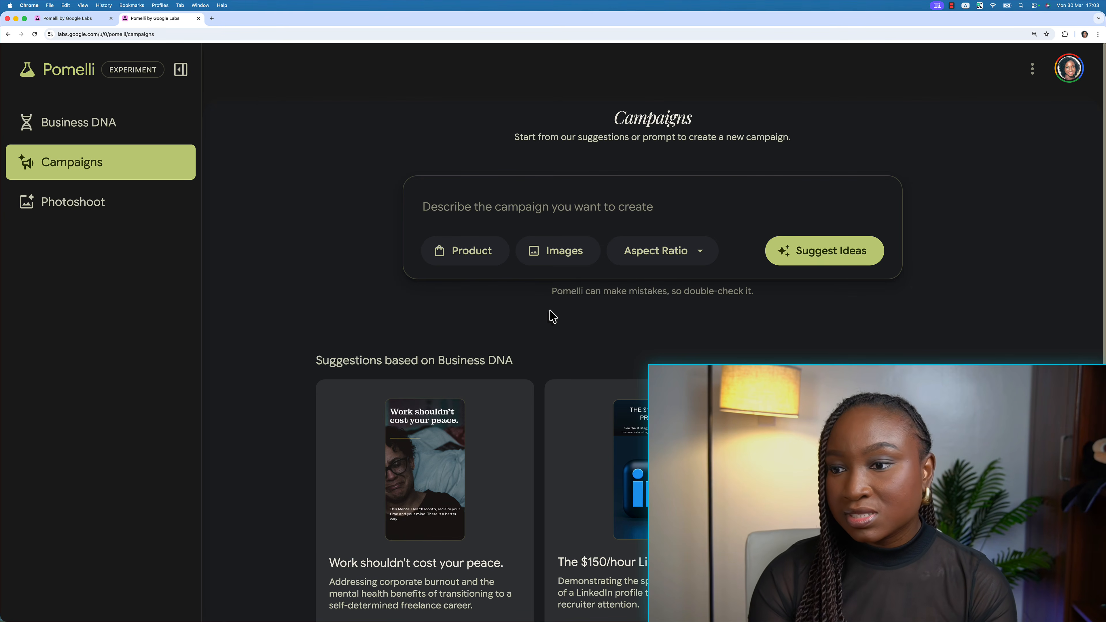
scroll(477, 376, down, 3)
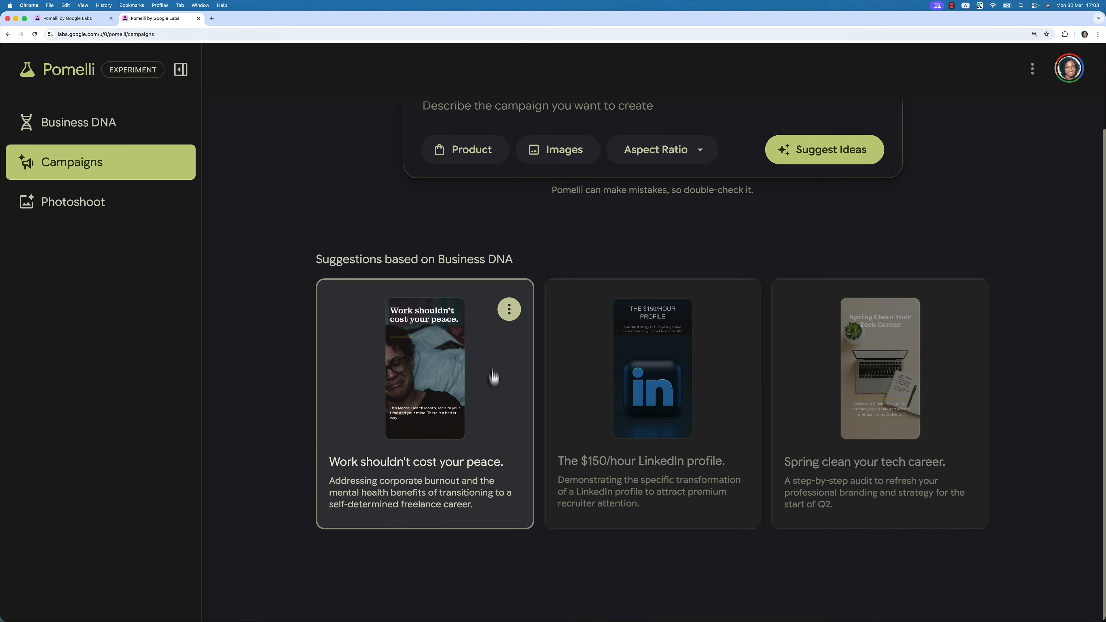
click(503, 381)
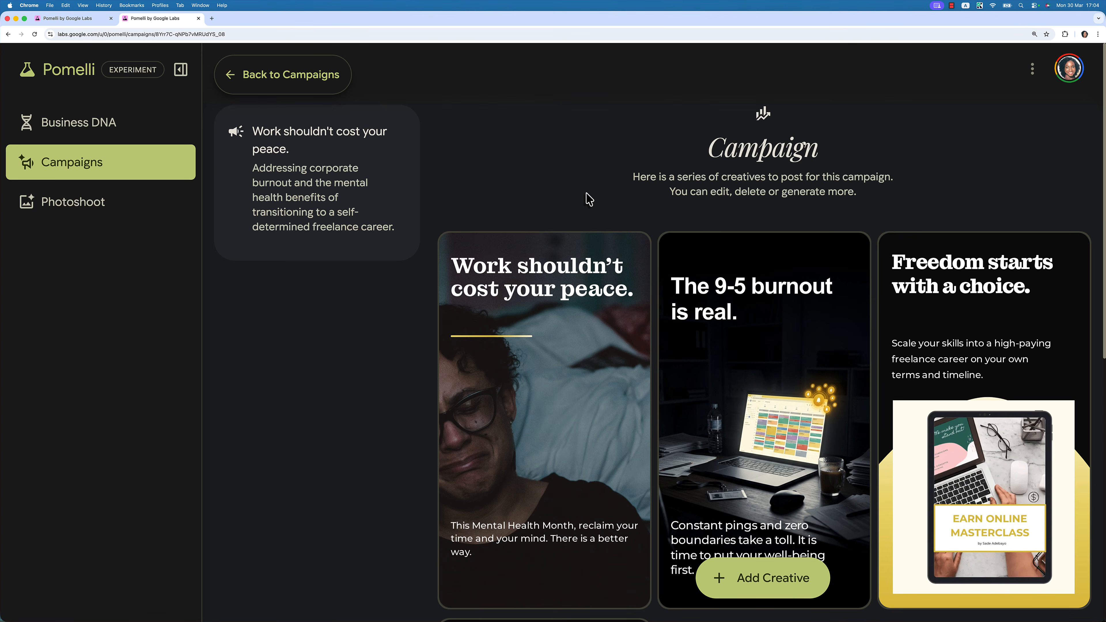
- Open the campaign's first creative for editing and change its header text to "Work shouldn't cost your peace!"
click(538, 357)
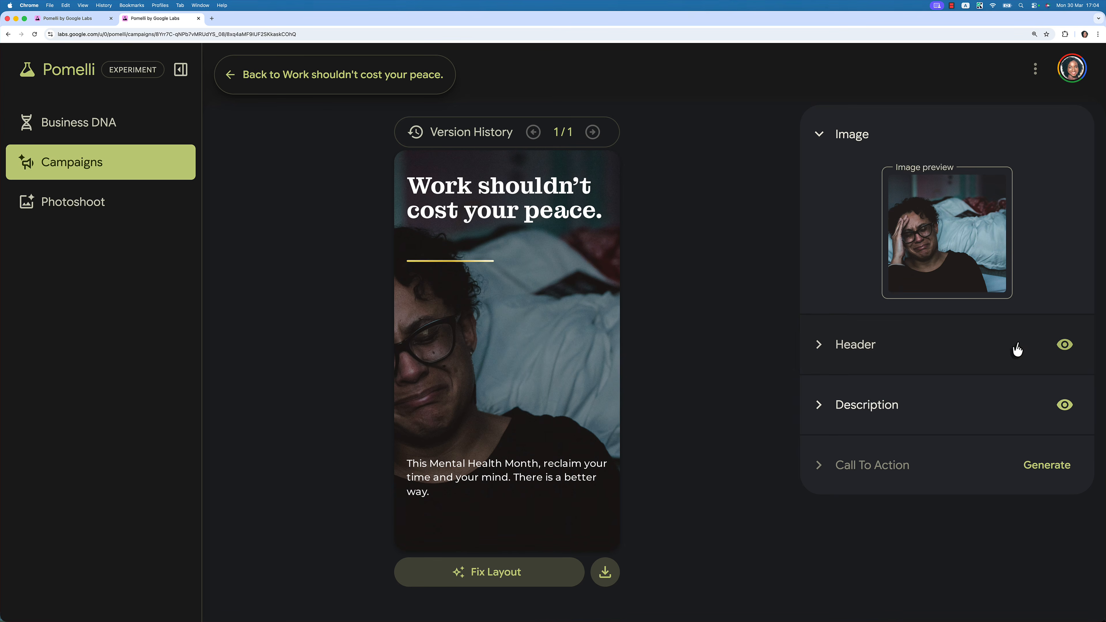
click(821, 354)
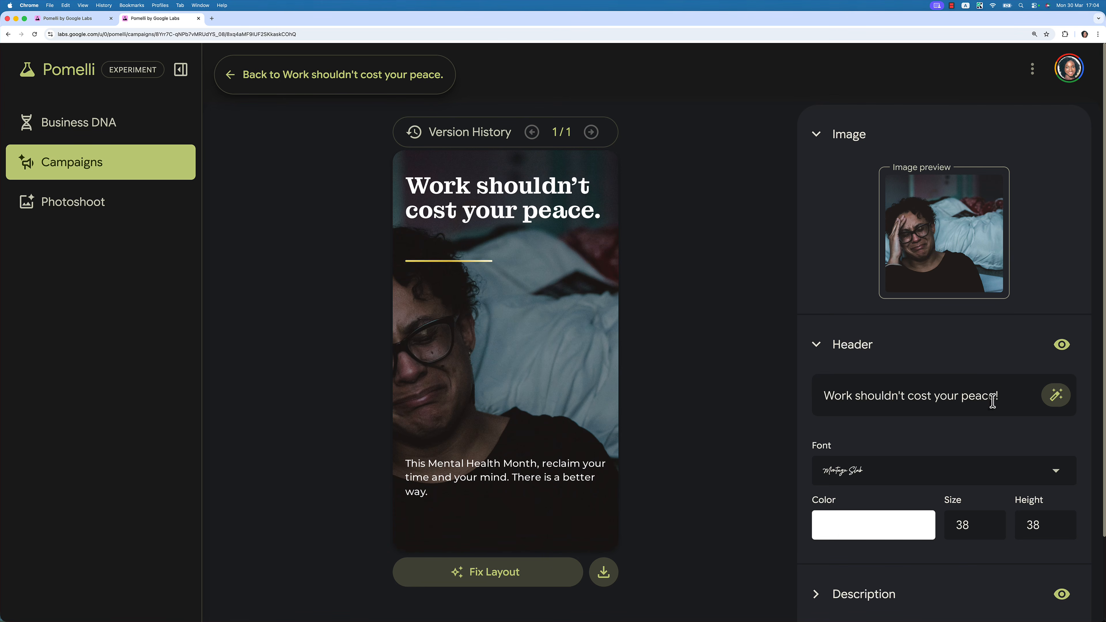
- Browse the business and Google fonts available for the header, leaving its font as it is
scroll(986, 429, down, 3)
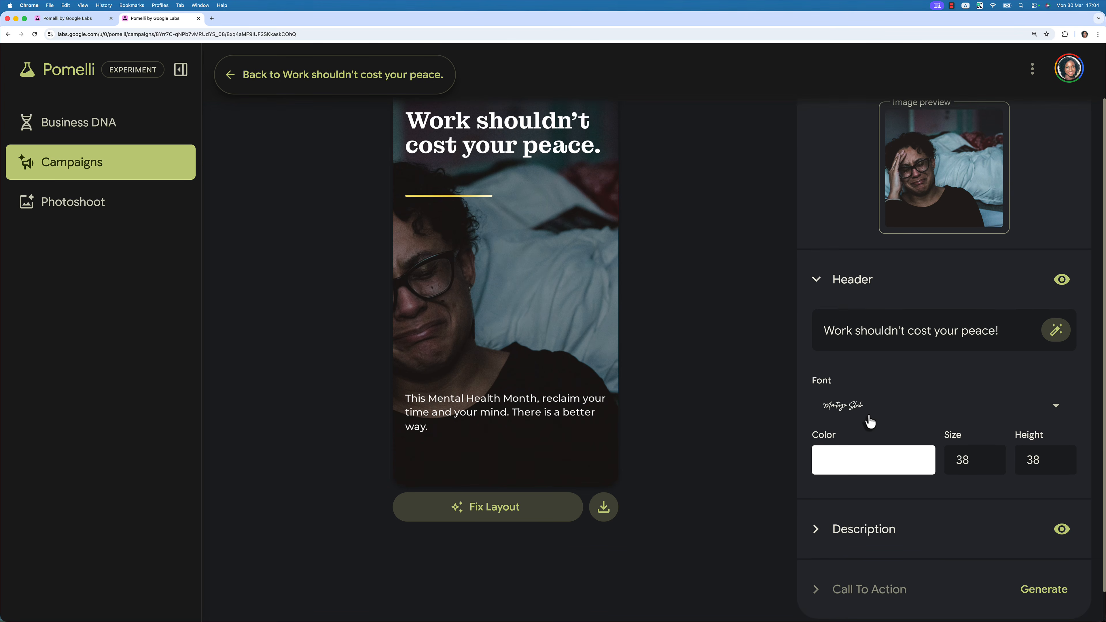
click(875, 413)
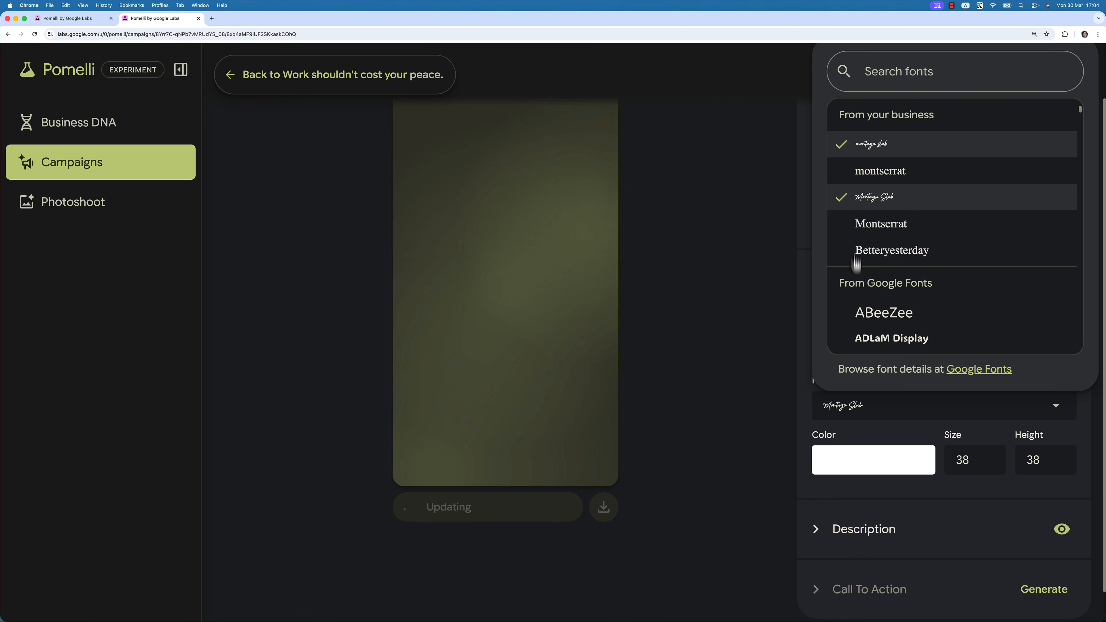
scroll(870, 235, down, 4)
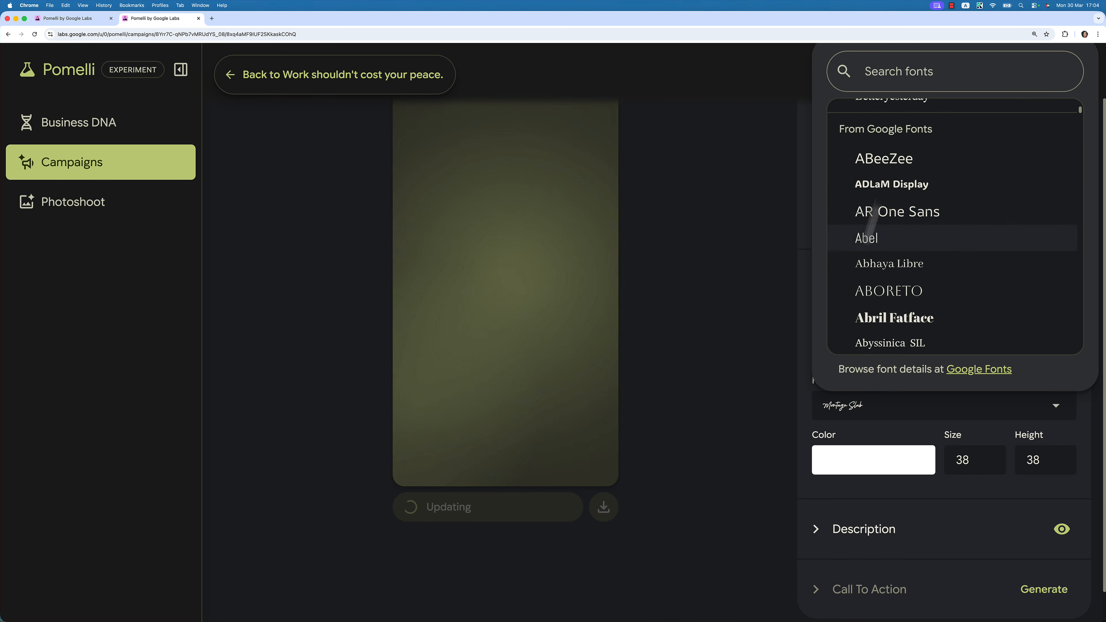
click(807, 154)
- Check the creative's description settings and generate a call to action for it
scroll(836, 272, down, 2)
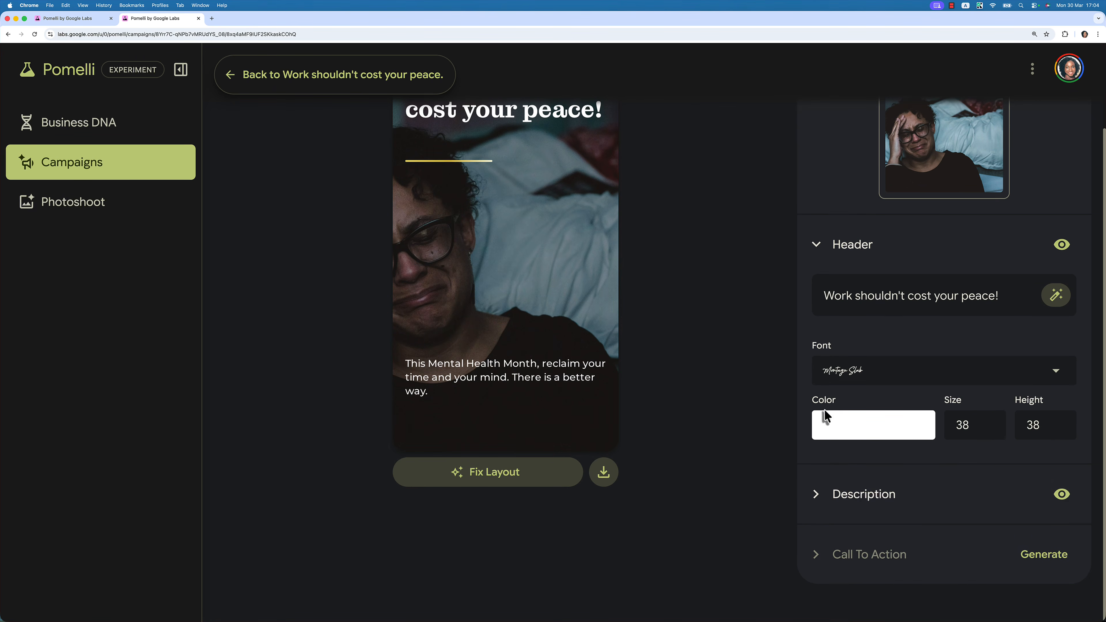
click(813, 495)
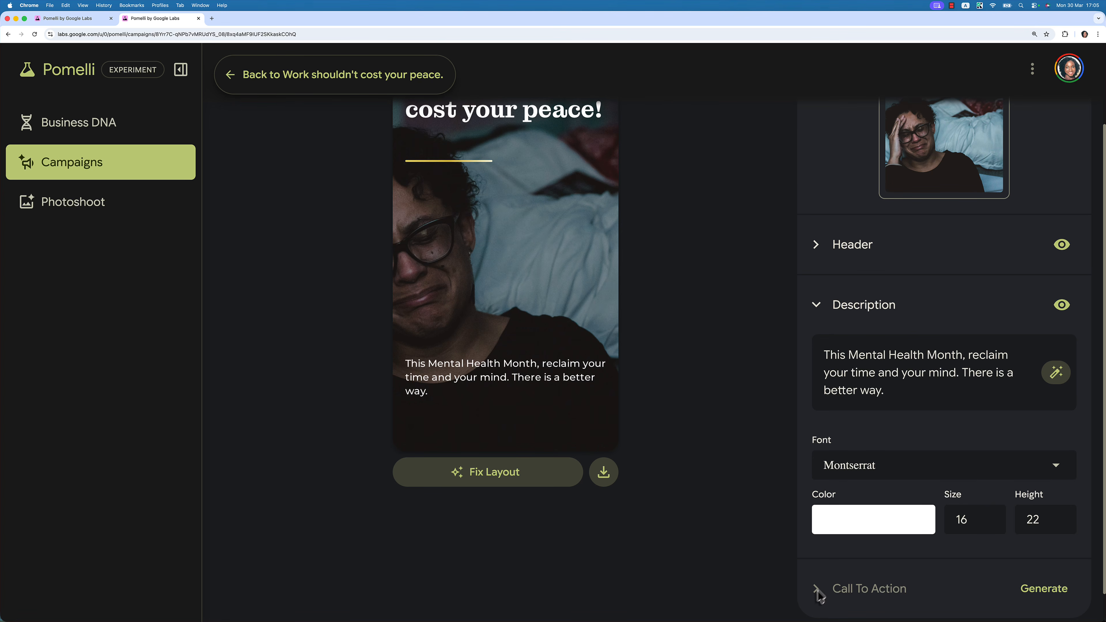
click(1045, 589)
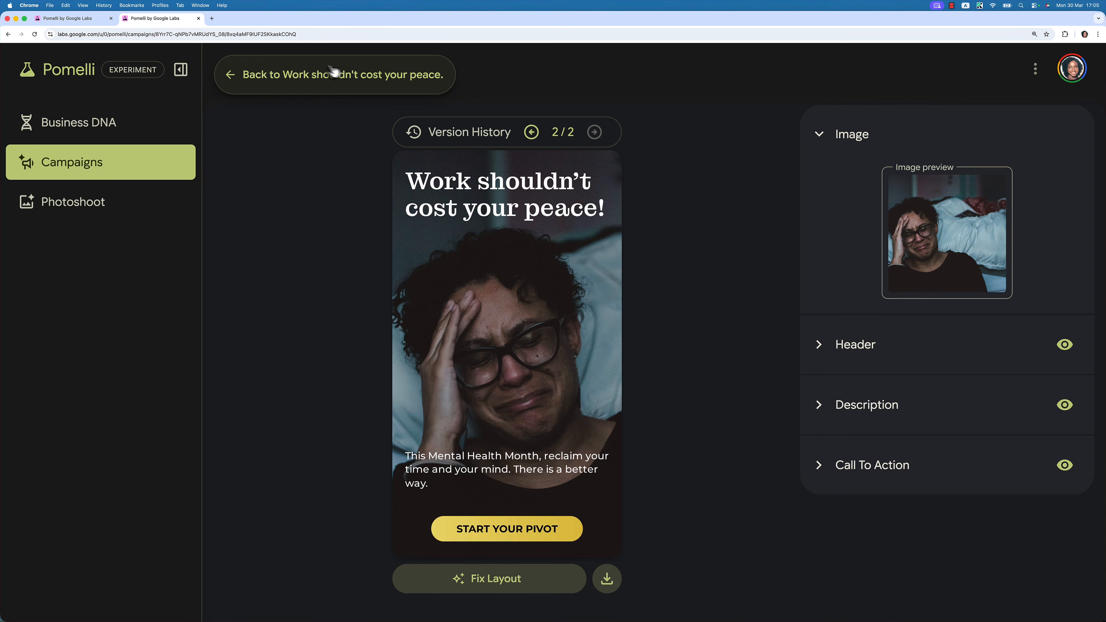
- Return to the "Work shouldn't cost your peace." campaign and animate its first creative
click(232, 79)
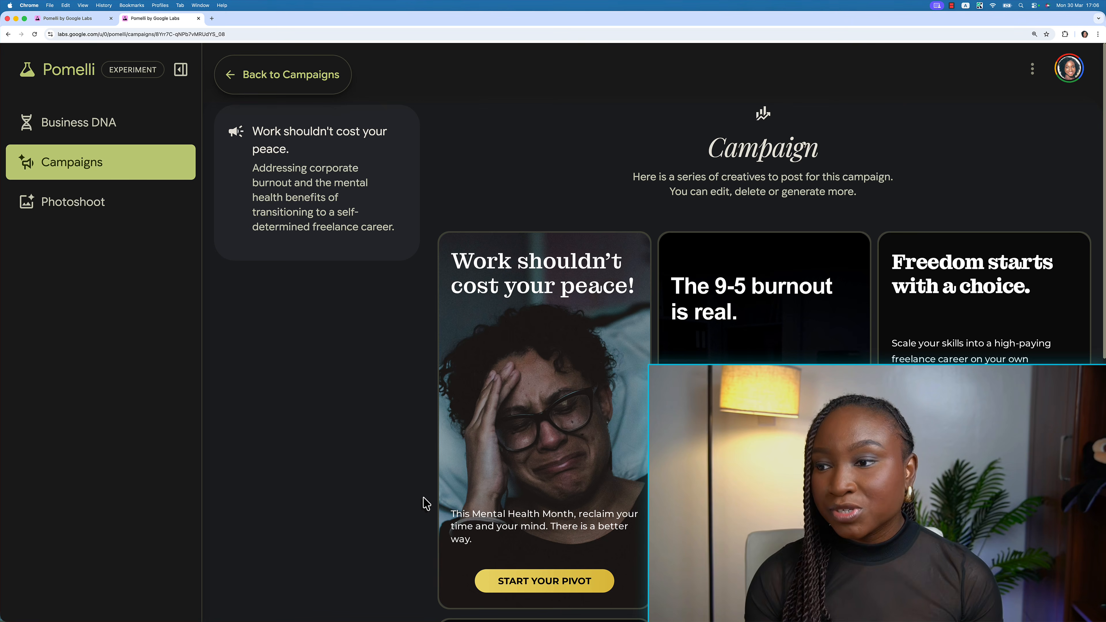
mouse_move(550, 447)
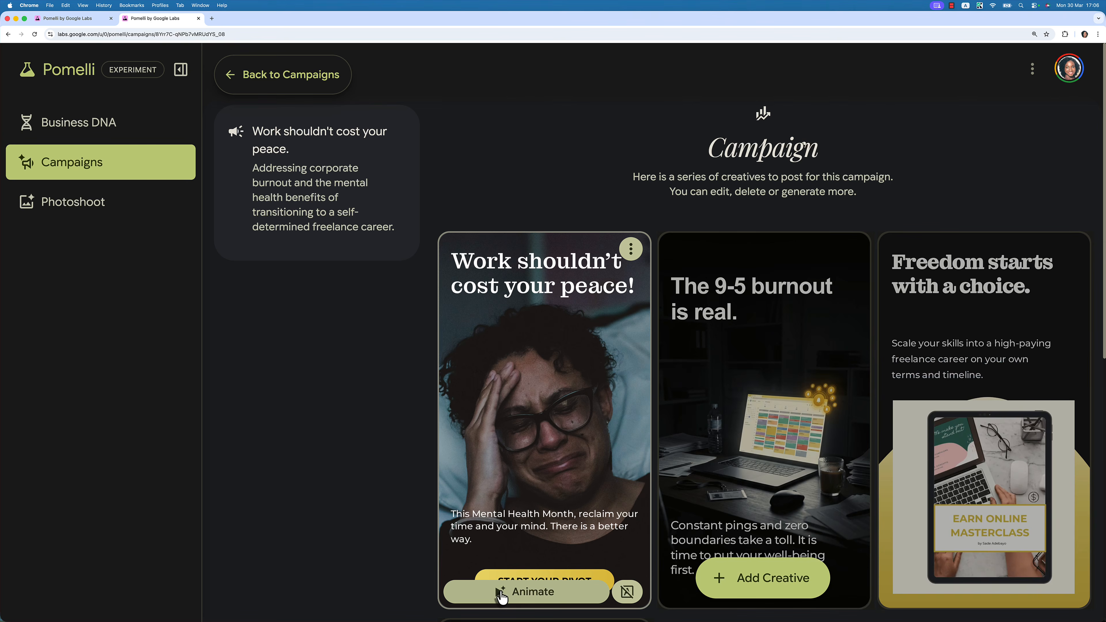
click(502, 597)
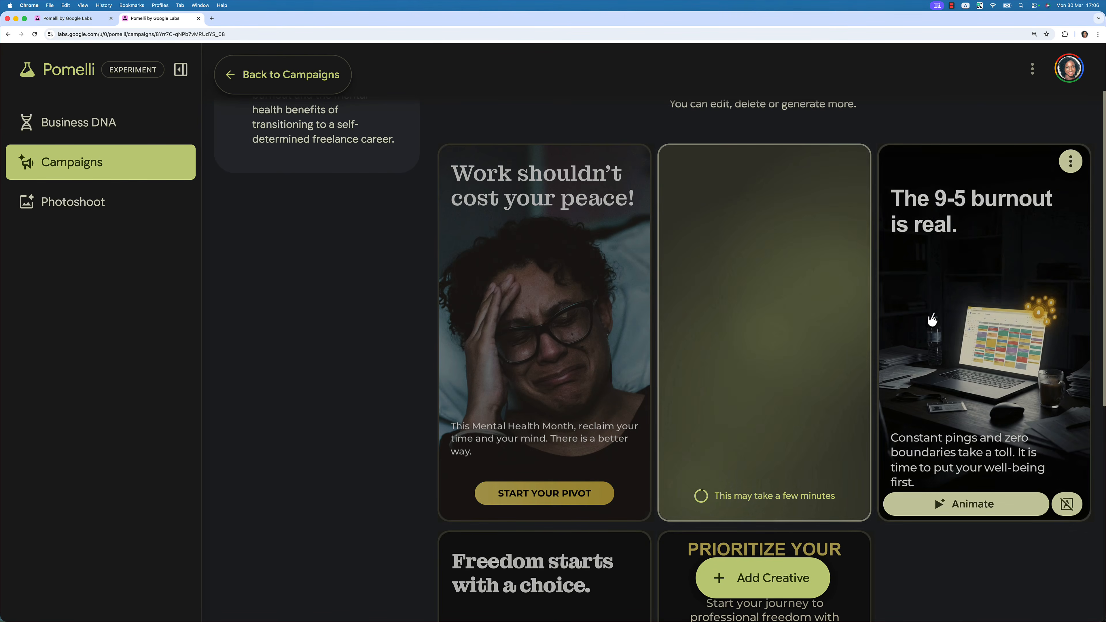
- Look through the campaign's other creatives and play the animated version of the first creative
scroll(936, 321, down, 1)
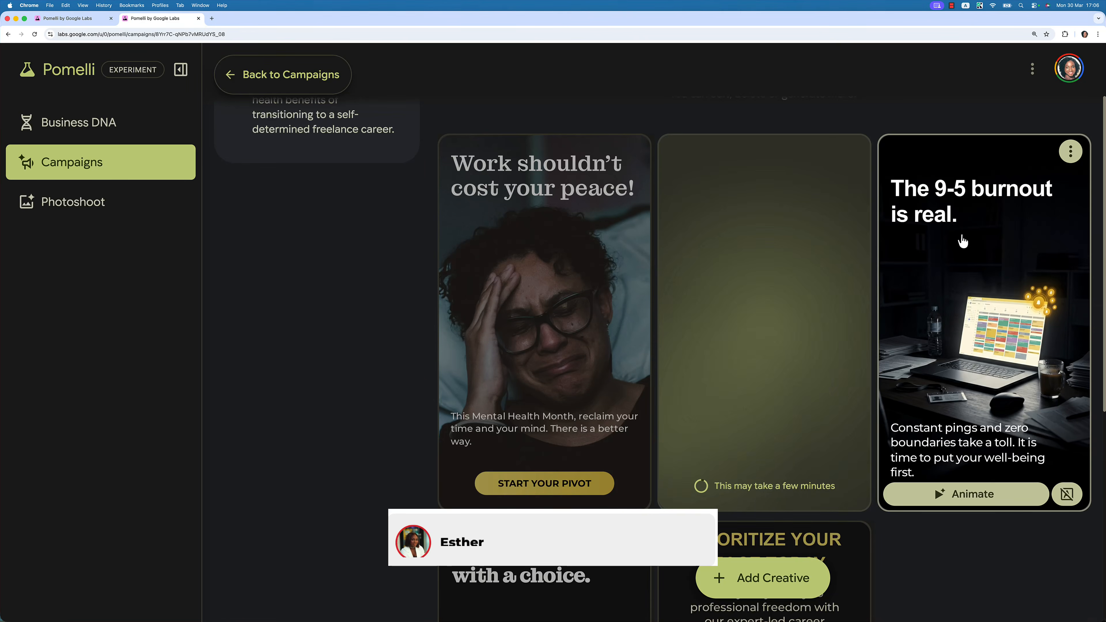
scroll(935, 322, down, 5)
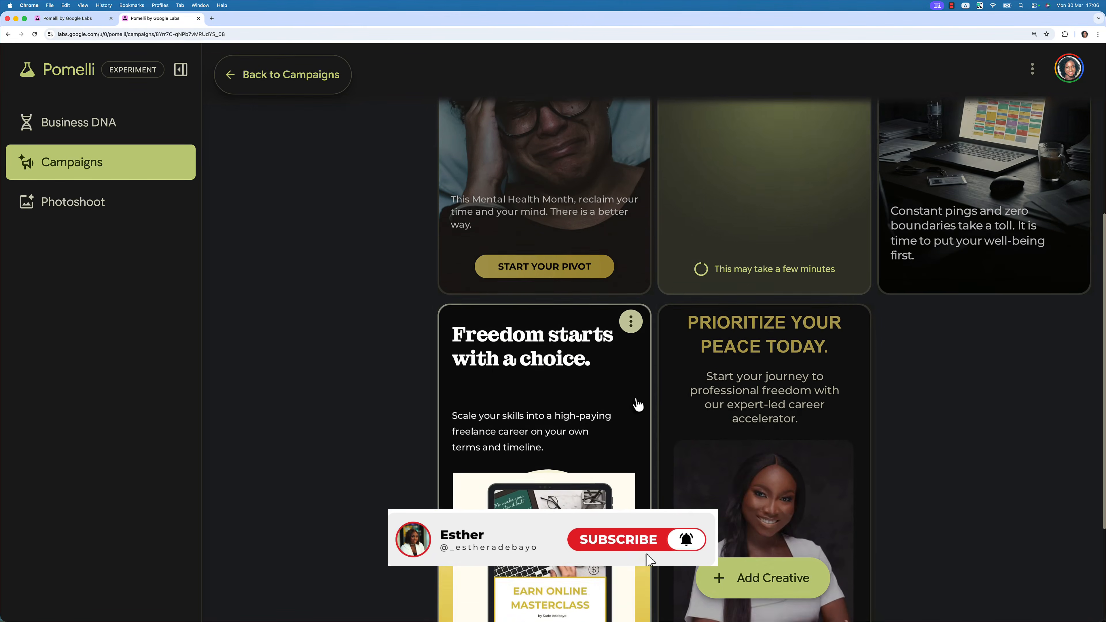
scroll(671, 405, down, 3)
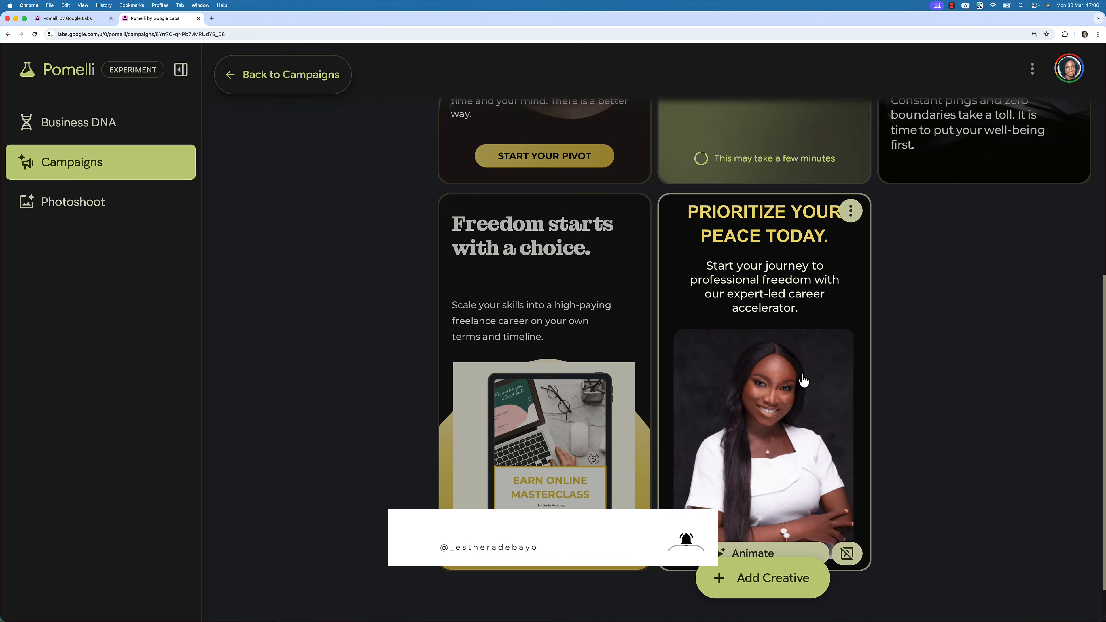
scroll(805, 375, up, 5)
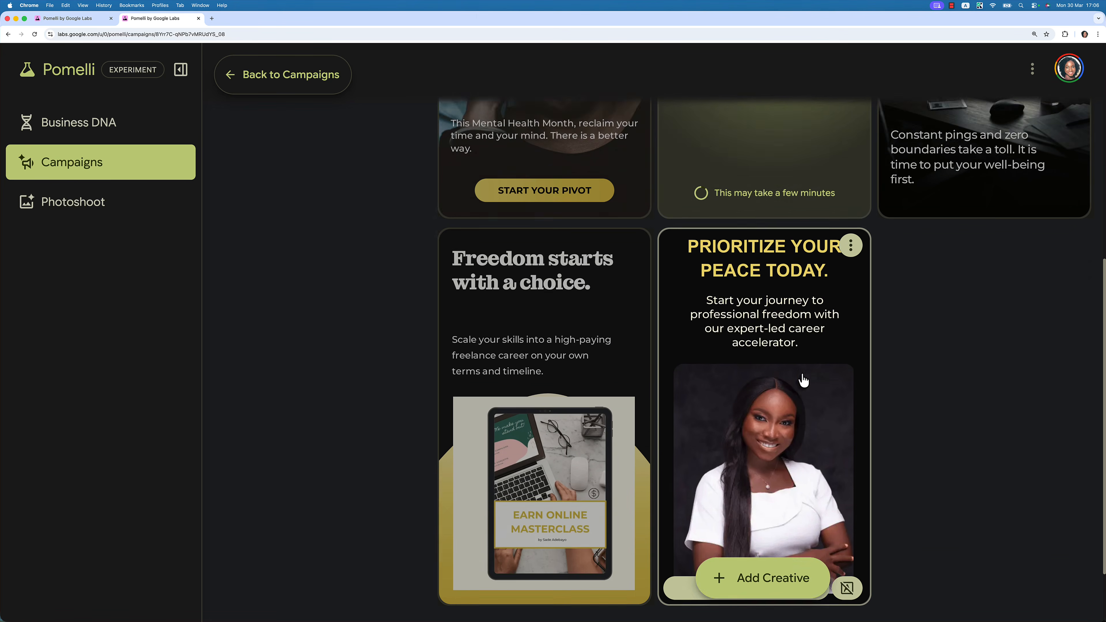
scroll(809, 323, up, 5)
scroll(809, 323, down, 1)
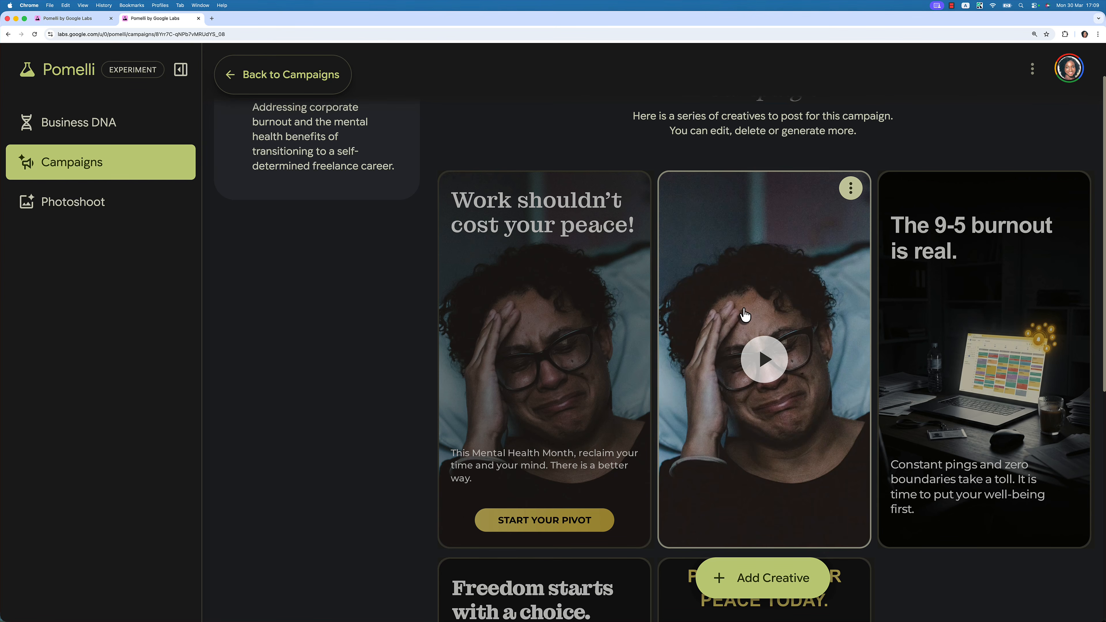
click(765, 359)
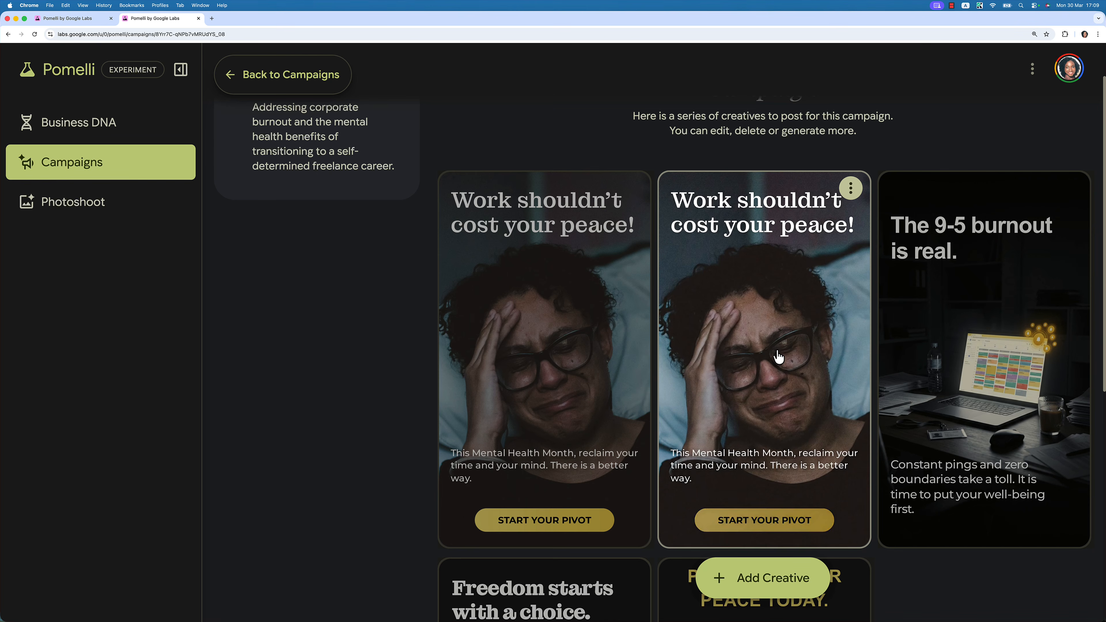
scroll(778, 356, down, 1)
scroll(772, 354, up, 3)
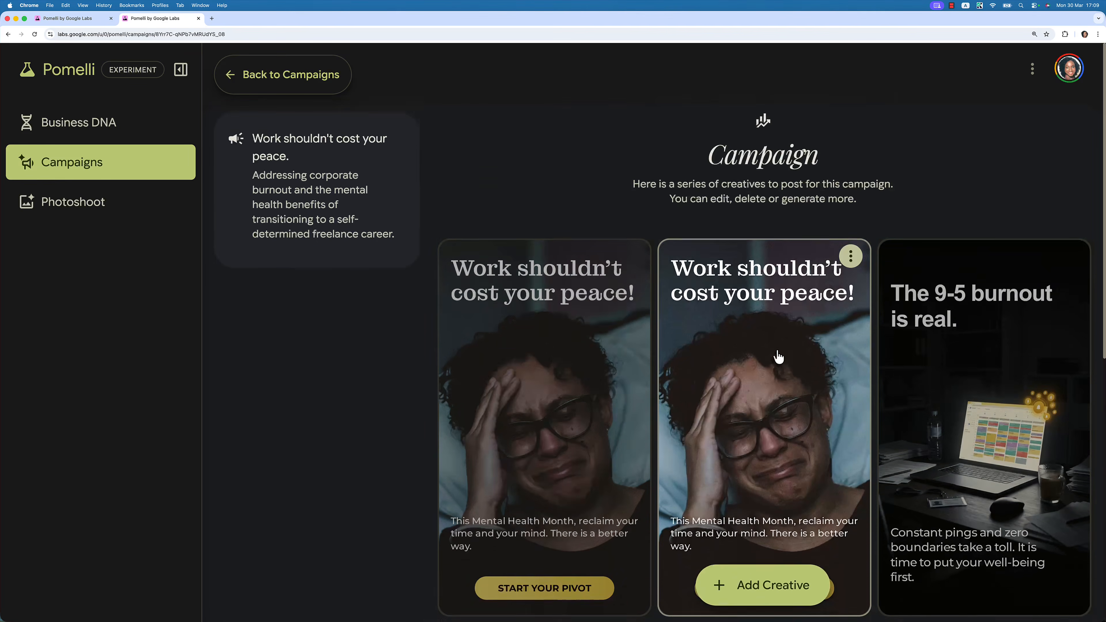
- Open "The $150/hour LinkedIn profile." campaign to view its creatives, and return to the campaigns overview
click(307, 89)
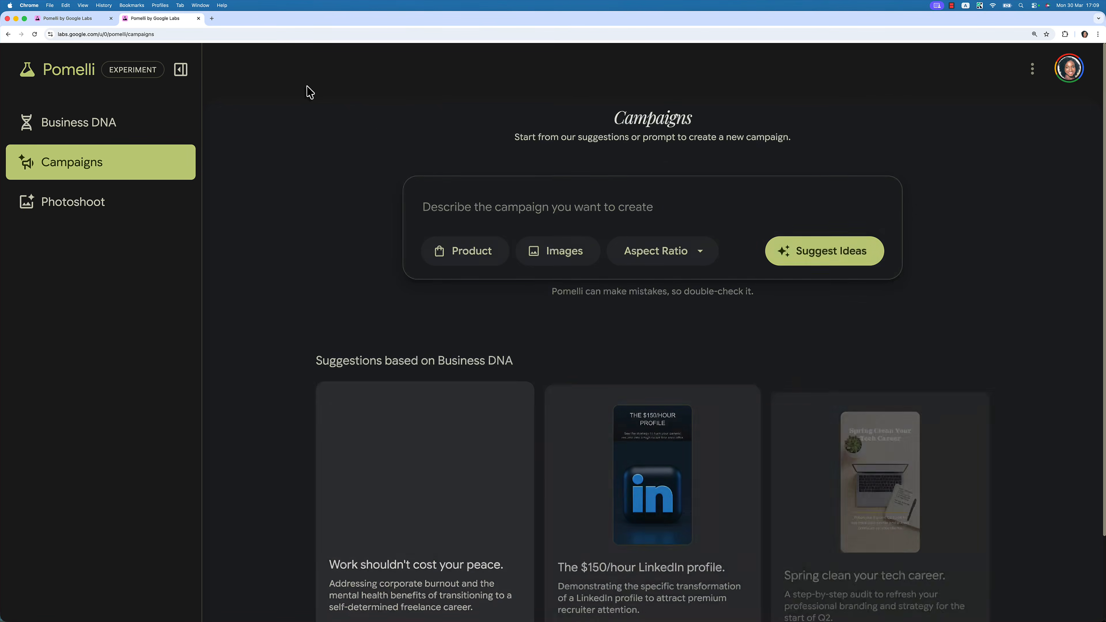
scroll(409, 267, down, 1)
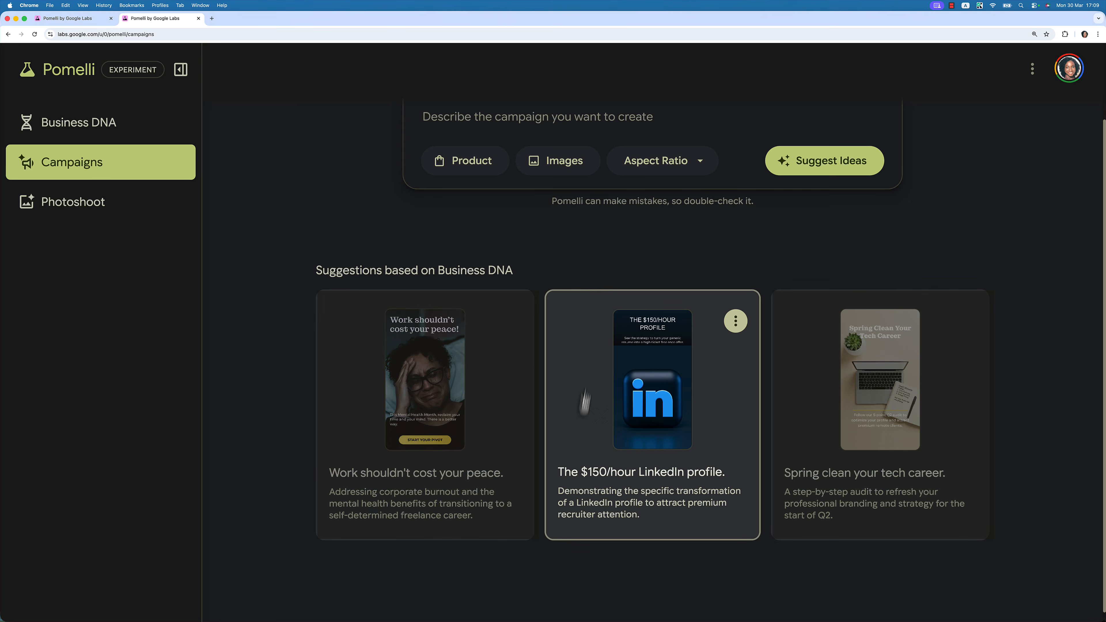
click(650, 479)
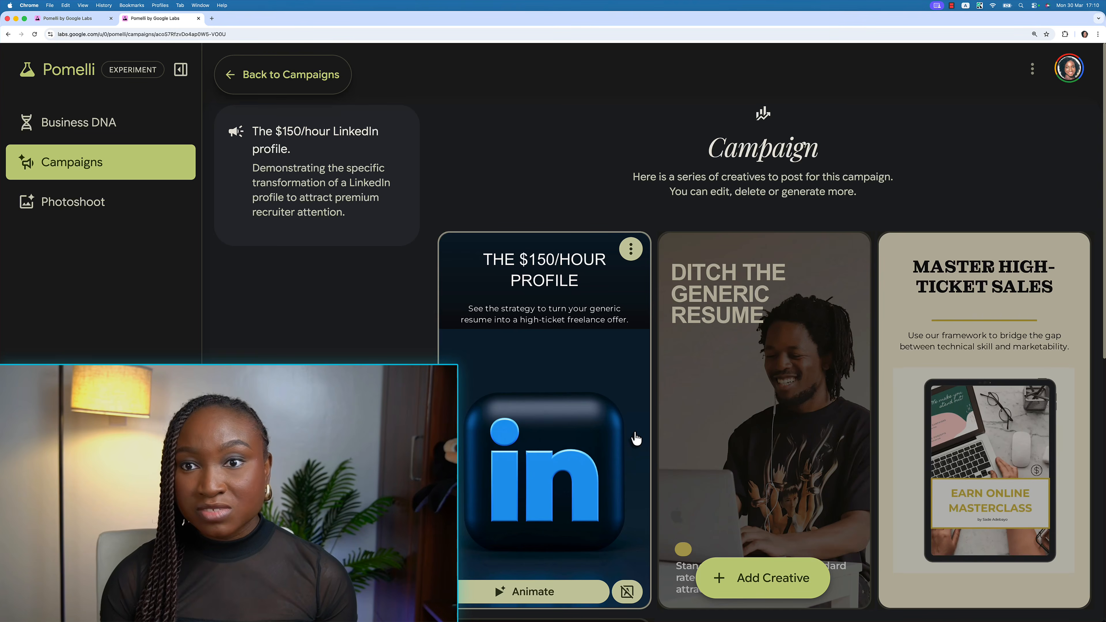
click(230, 83)
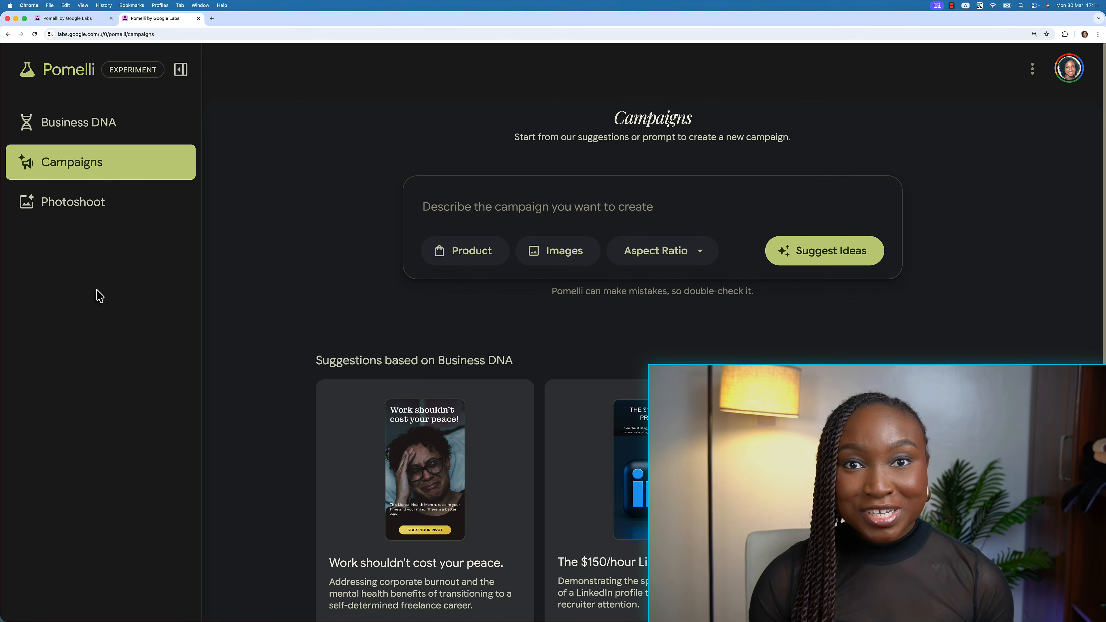
- Start a templated product photoshoot and choose the "Winning on Upwork" tablet image as the product image
click(109, 213)
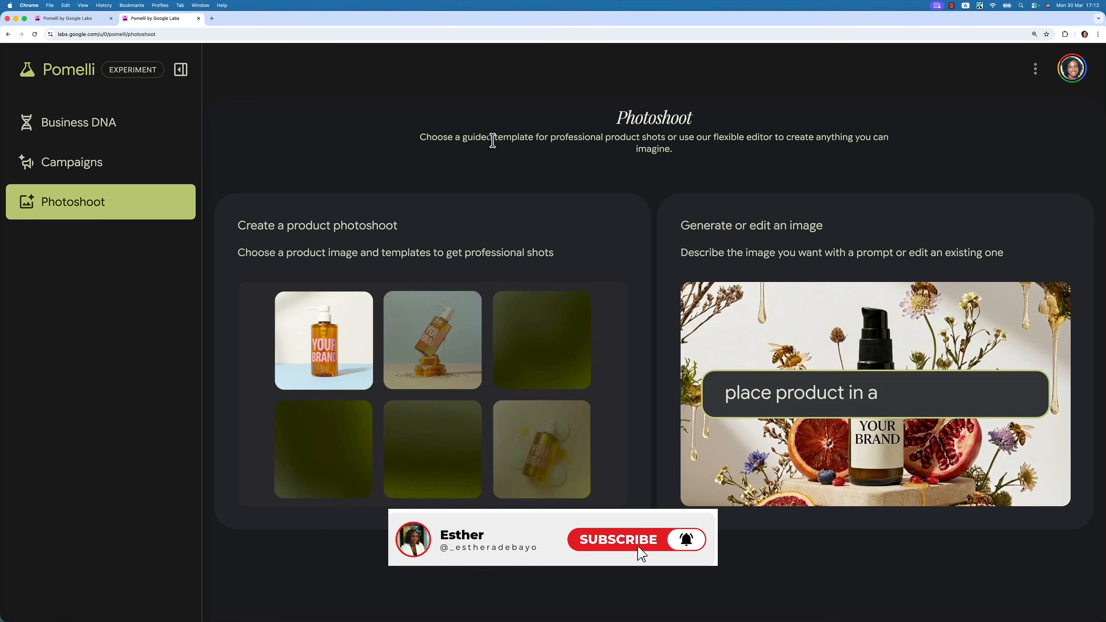
click(391, 223)
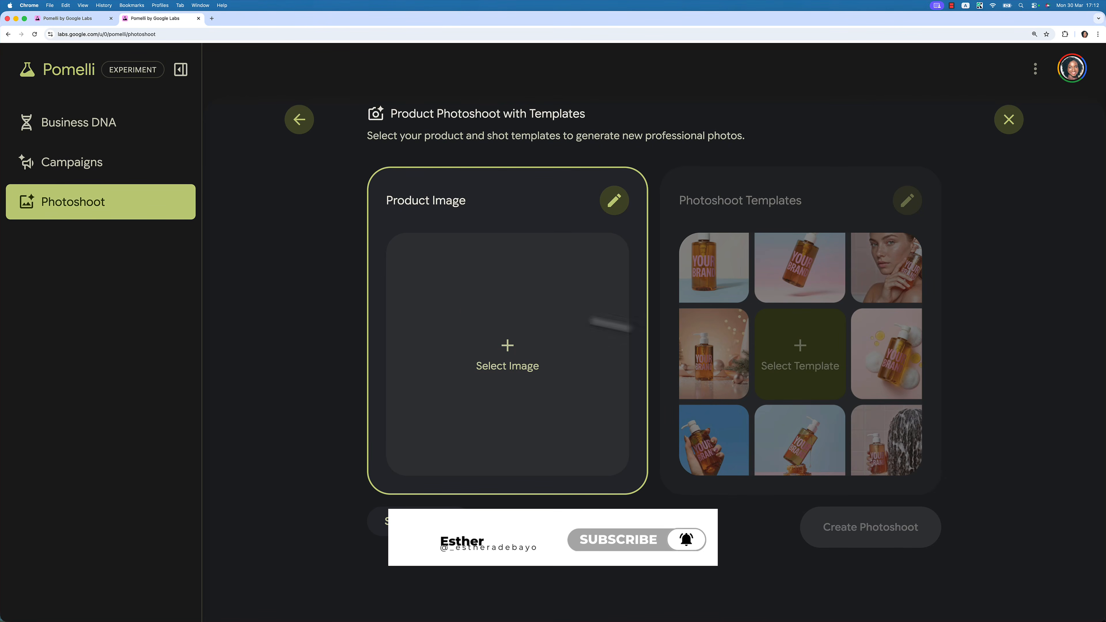
click(562, 343)
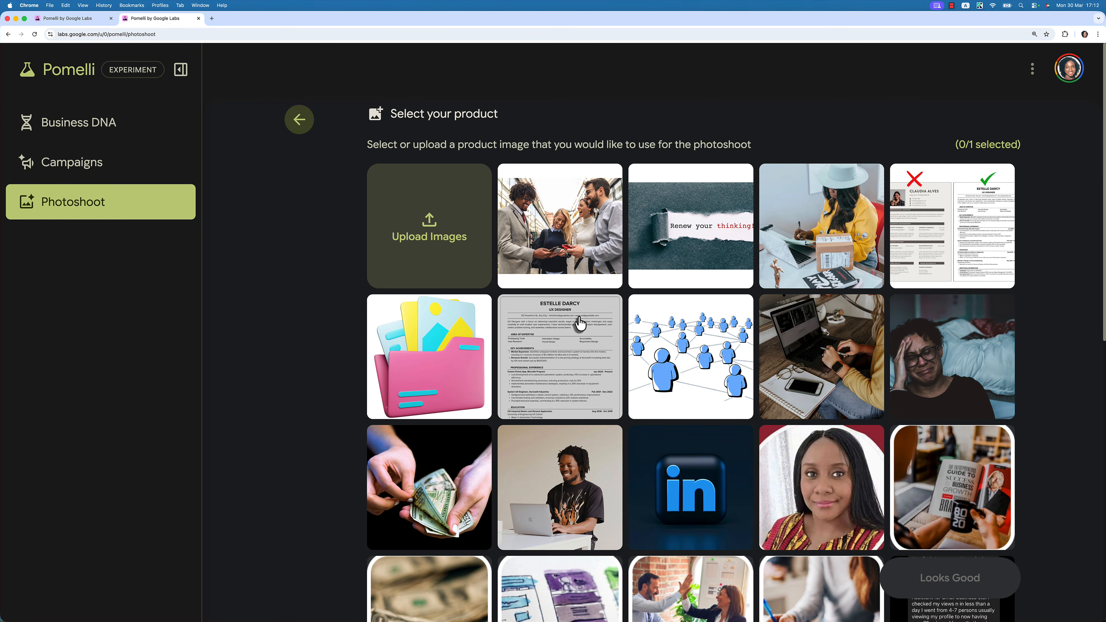
scroll(580, 323, down, 12)
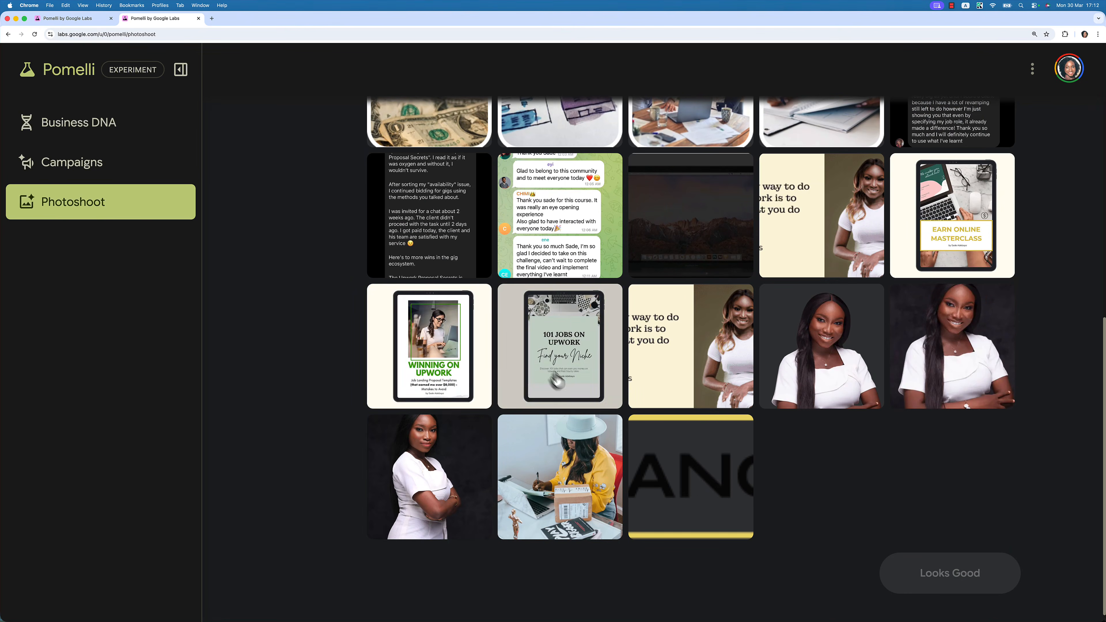
click(456, 371)
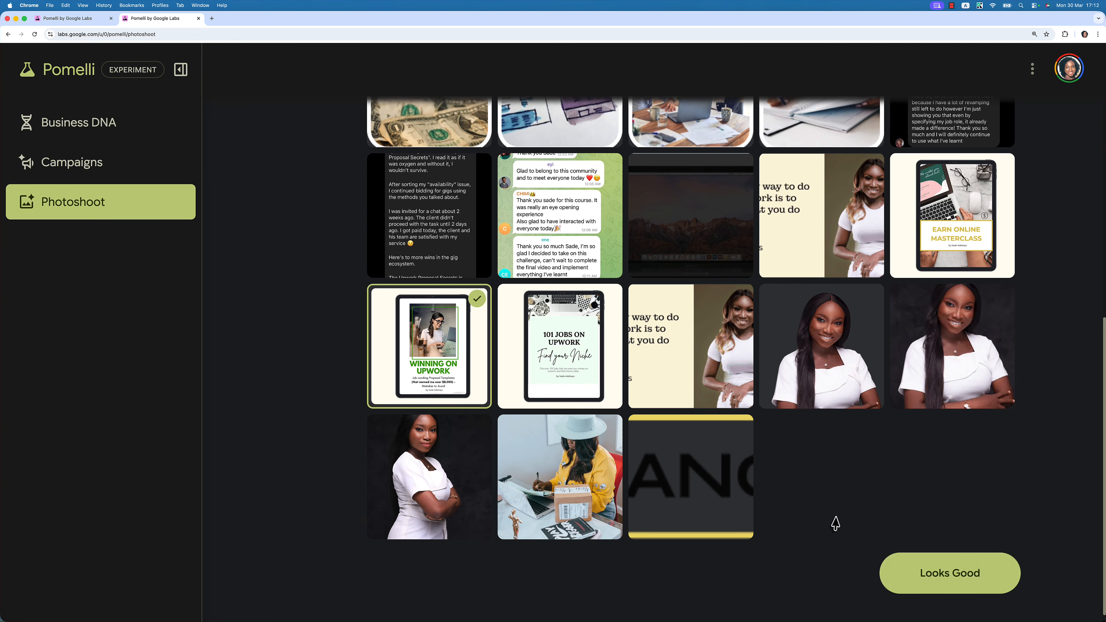
click(925, 571)
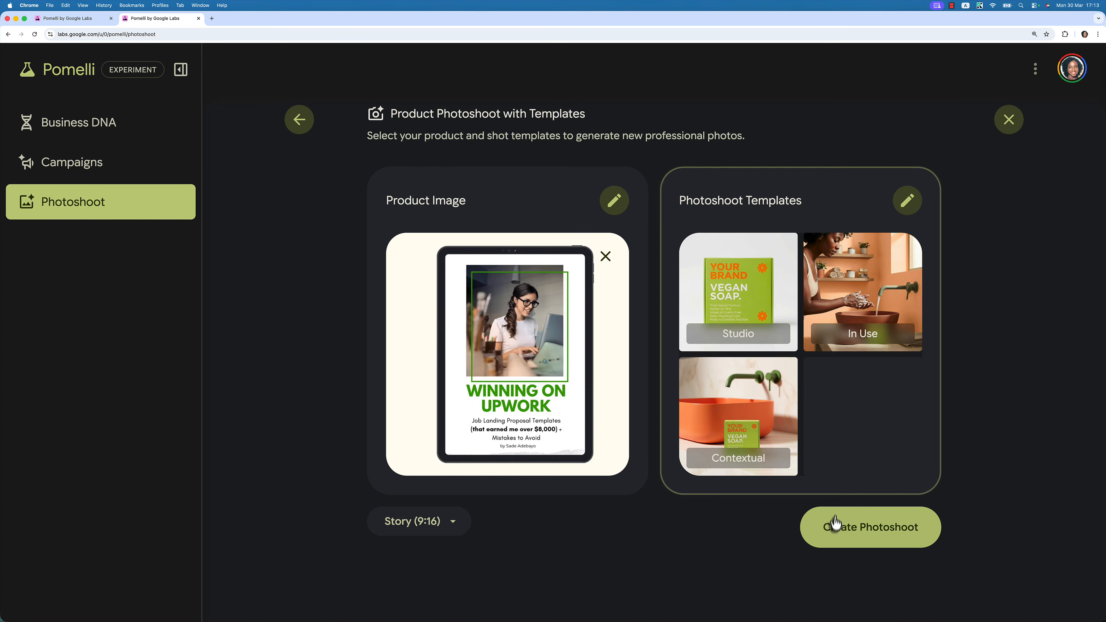
- Create the Story (9:16) photoshoot with the Studio, In Use and Contextual templates and look over the generated shots
click(835, 528)
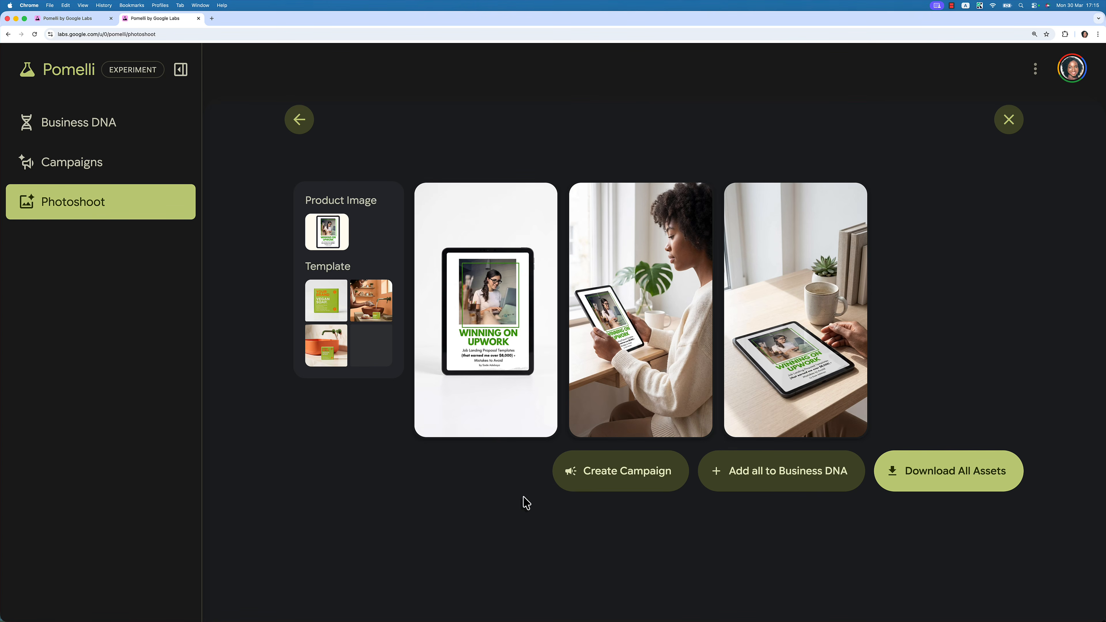
mouse_move(622, 399)
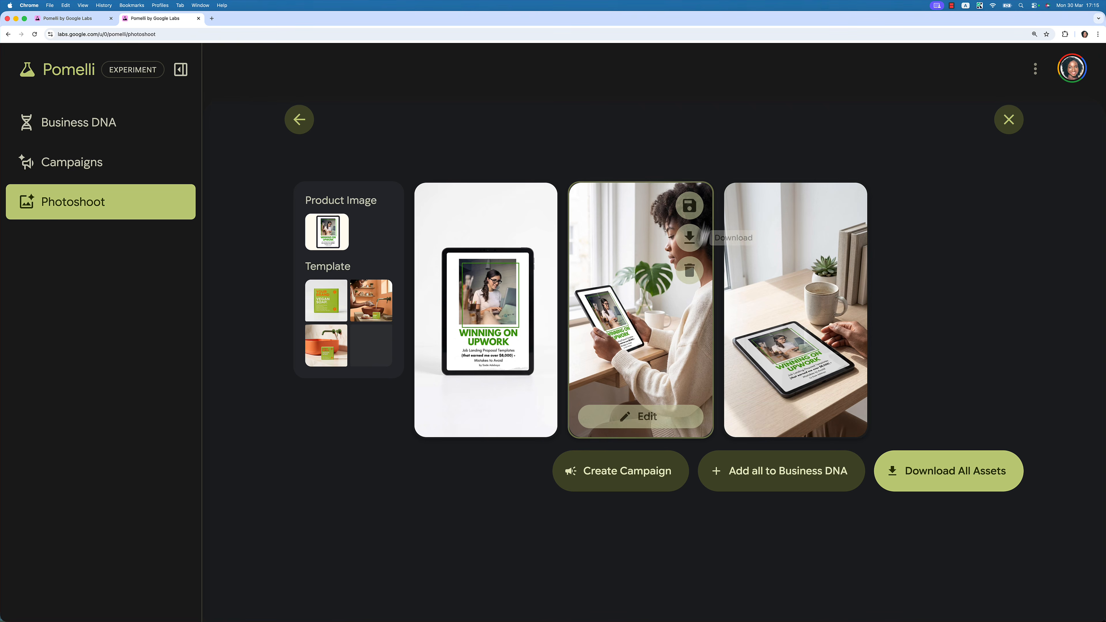
mouse_move(802, 325)
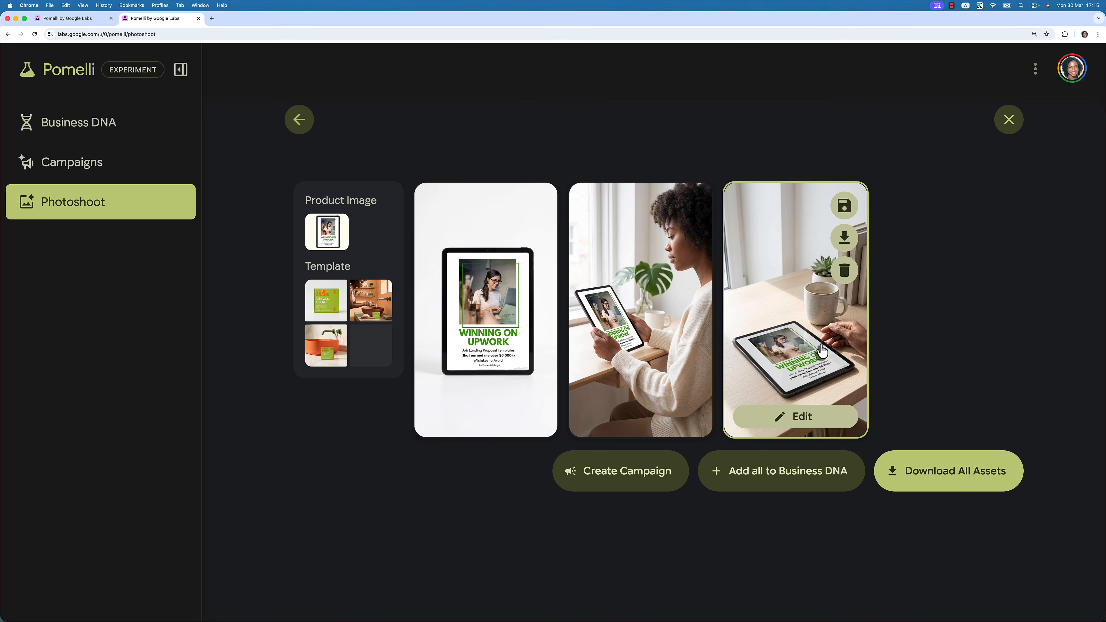